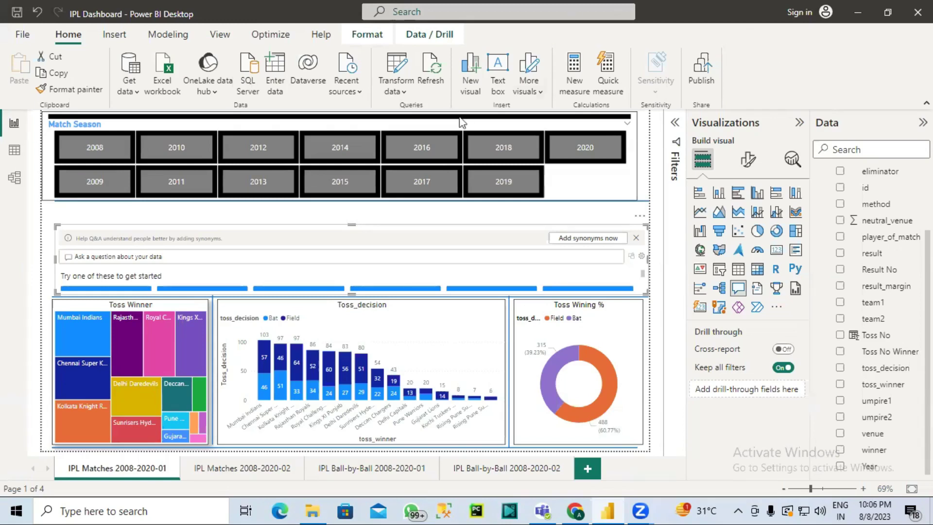
# Open the report's queries in the Power Query Editor and look at the append options
pyautogui.click(398, 90)
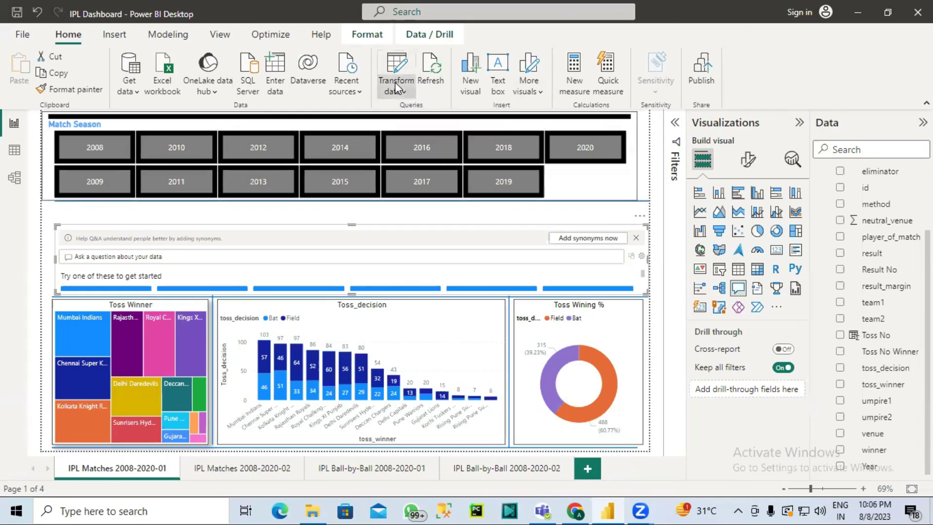
pyautogui.click(423, 114)
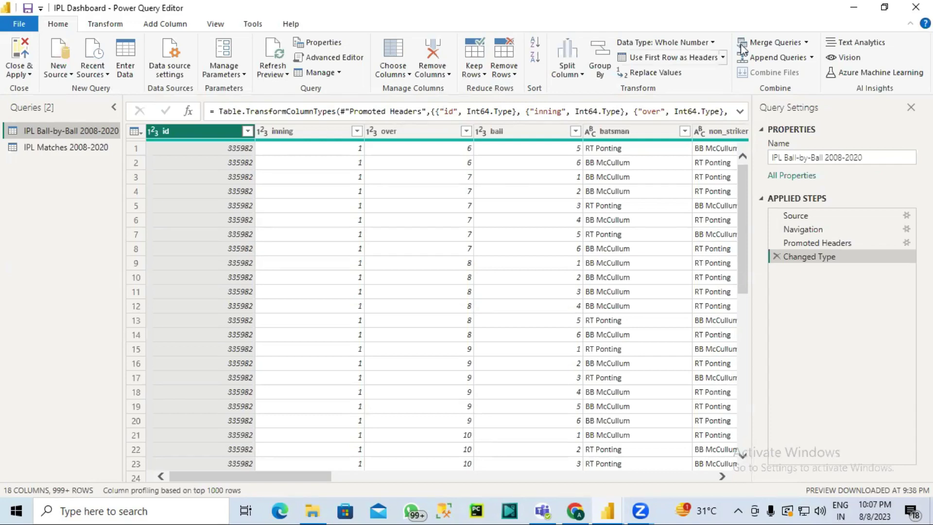
pyautogui.click(811, 58)
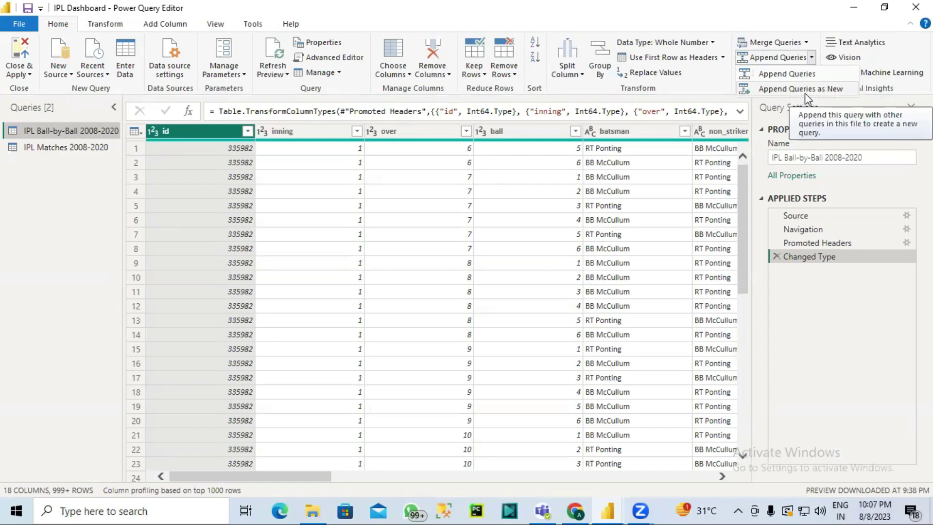
pyautogui.click(805, 92)
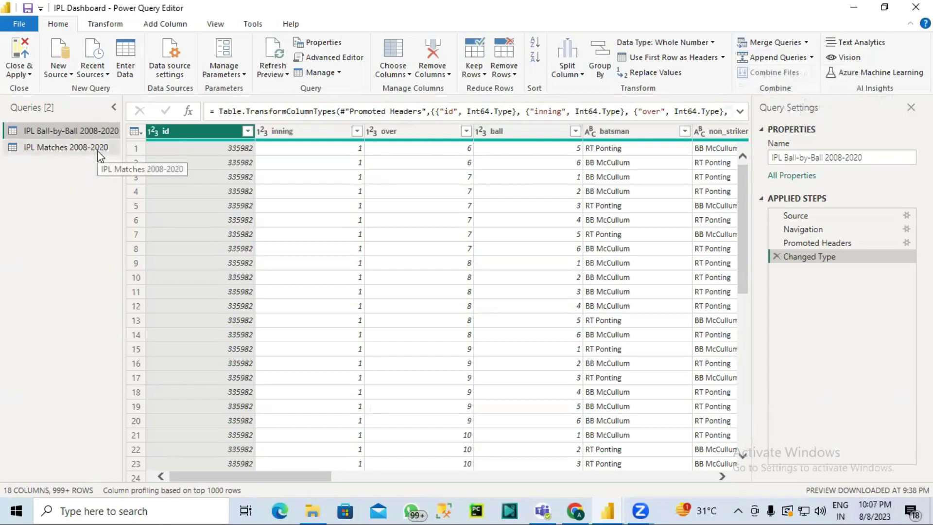
# Duplicate the IPL Ball-by-Ball 2008-2020 query and rename the copy as Dub_File
pyautogui.rightClick(62, 135)
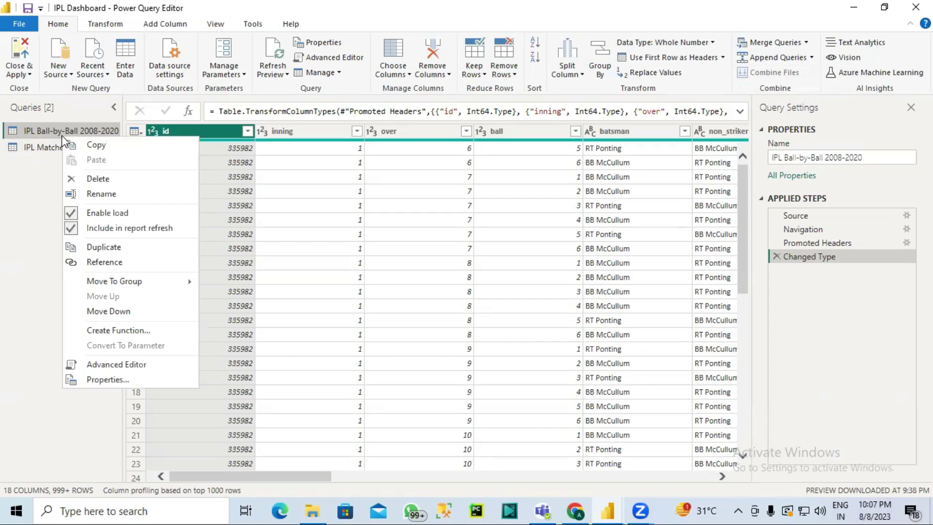
pyautogui.click(103, 246)
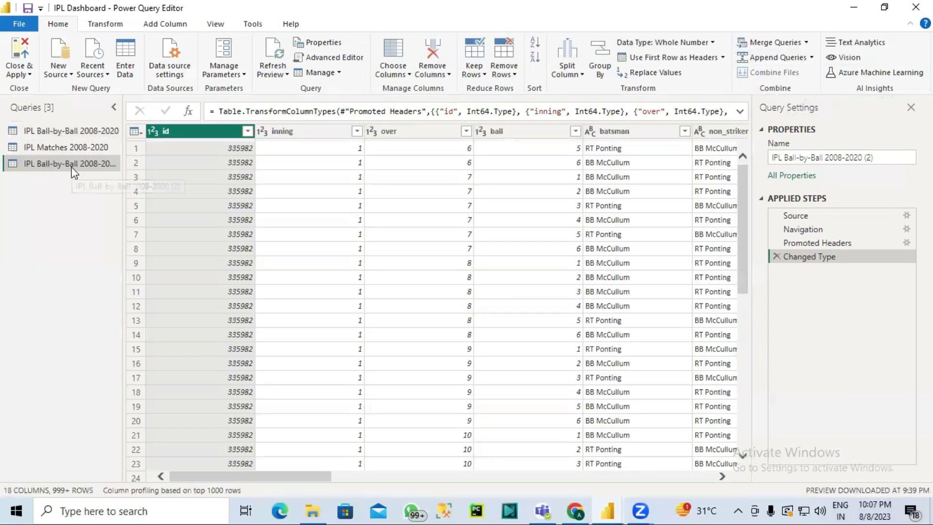
pyautogui.click(72, 164)
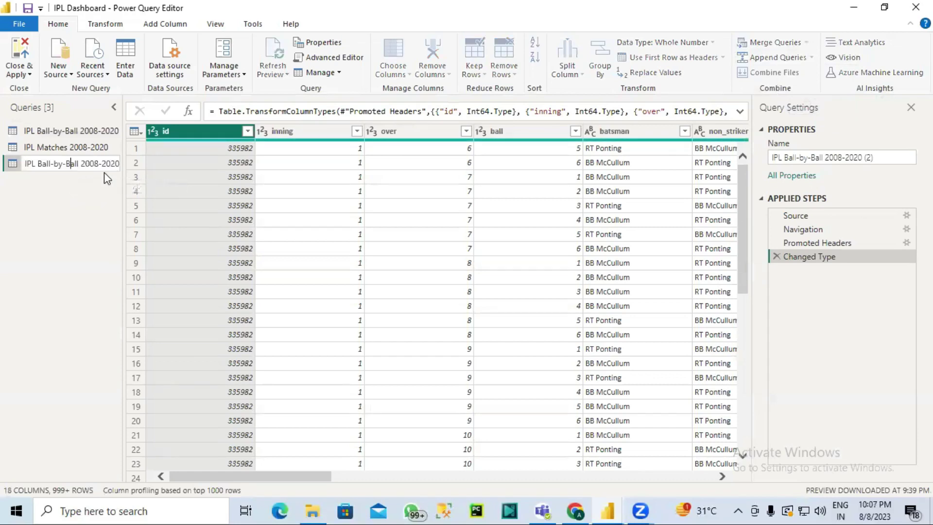
pyautogui.hotkey('ctrl', 'a')
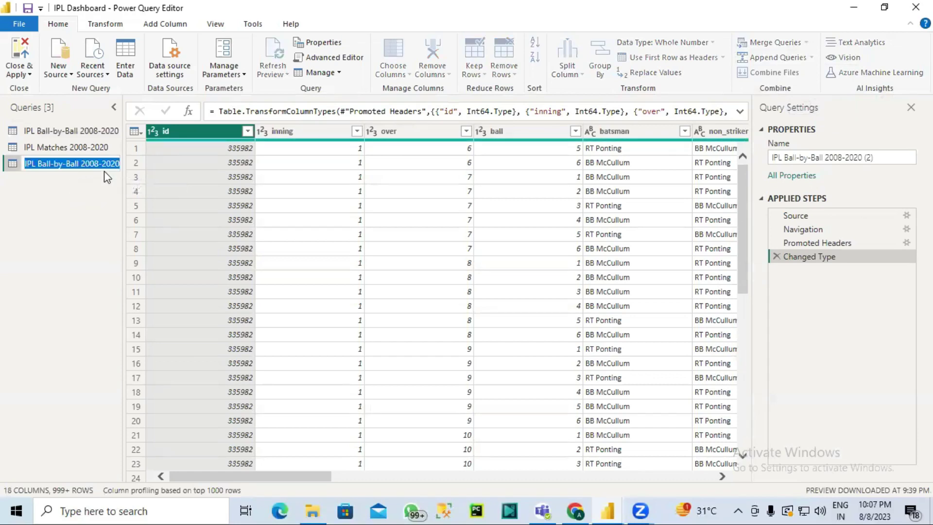
pyautogui.write('Dub ')
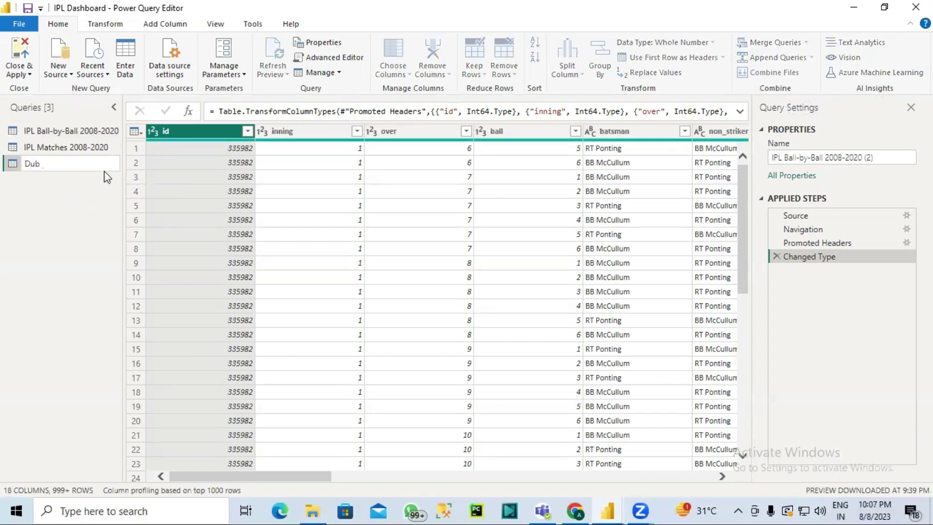
pyautogui.write('_File')
pyautogui.press('Return')
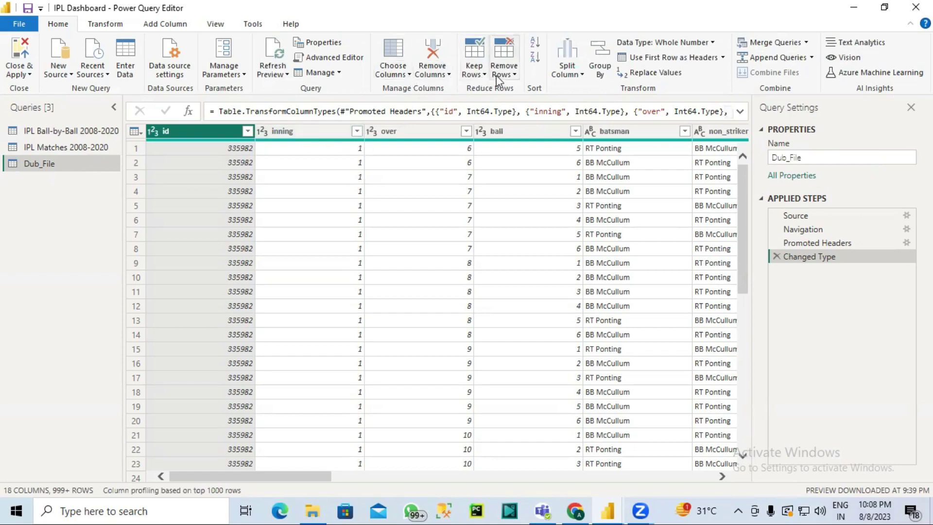
# Keep a range of rows in Dub_File, with first row 1 and 5 as the number of rows
pyautogui.click(479, 73)
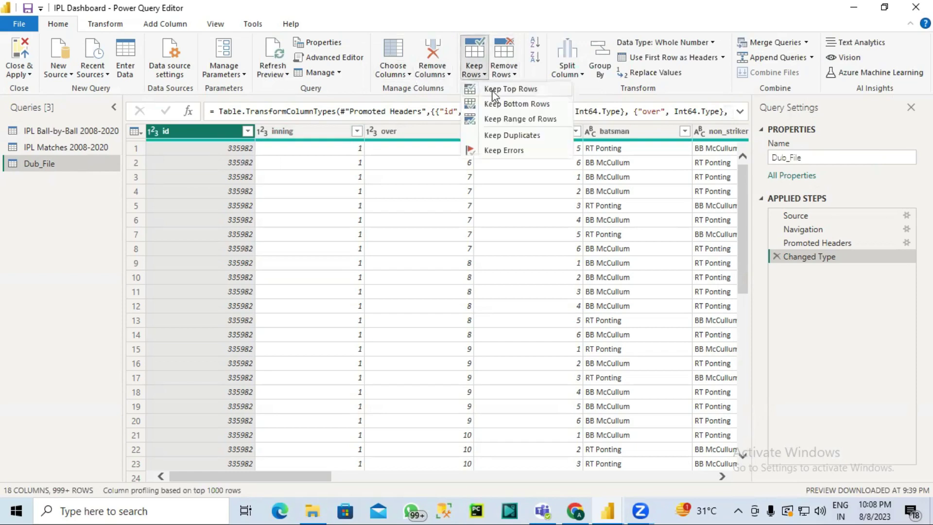
pyautogui.click(504, 122)
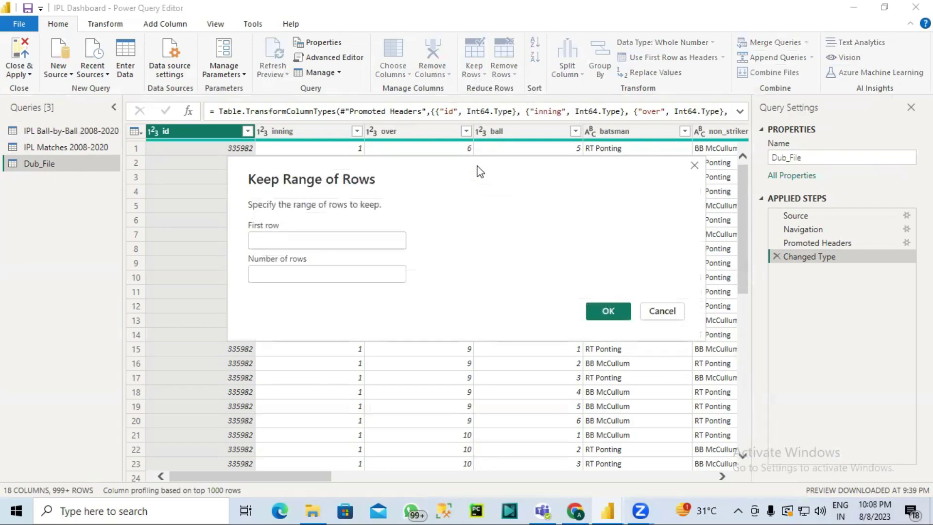
pyautogui.write('1')
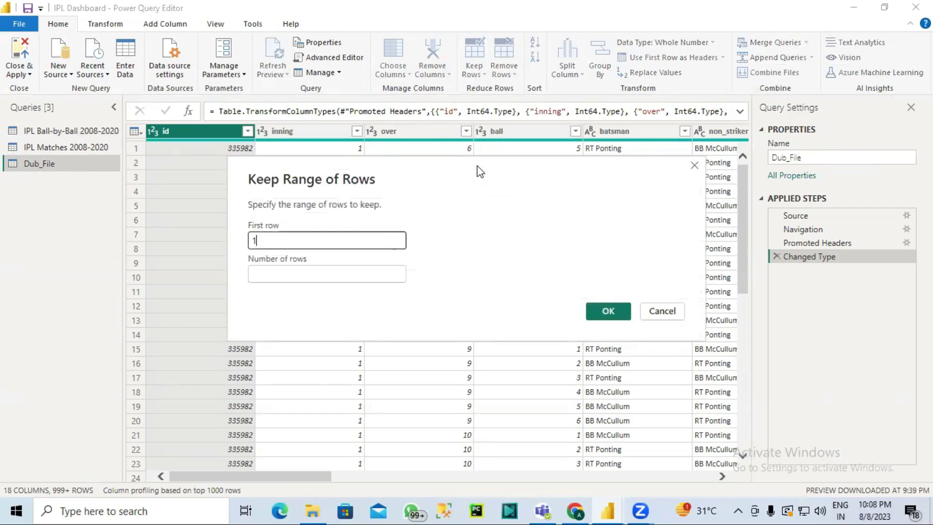
pyautogui.click(323, 275)
pyautogui.write('5')
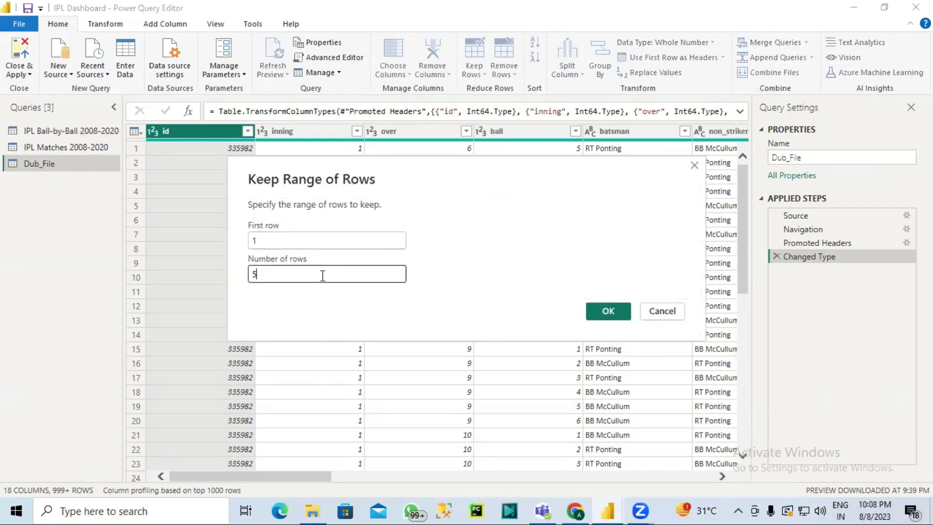
pyautogui.click(615, 307)
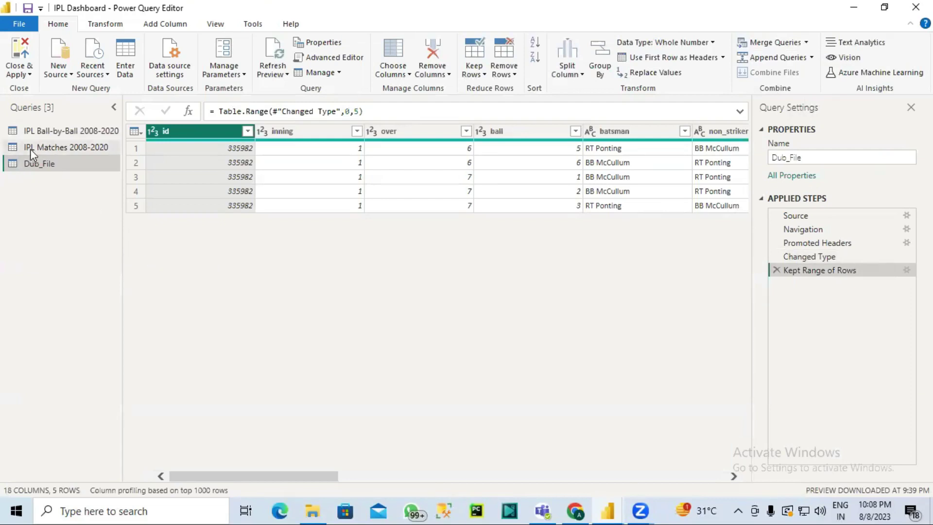
# Duplicate the Dub_File query and return to the original, leaving its name as Dub_File
pyautogui.rightClick(37, 166)
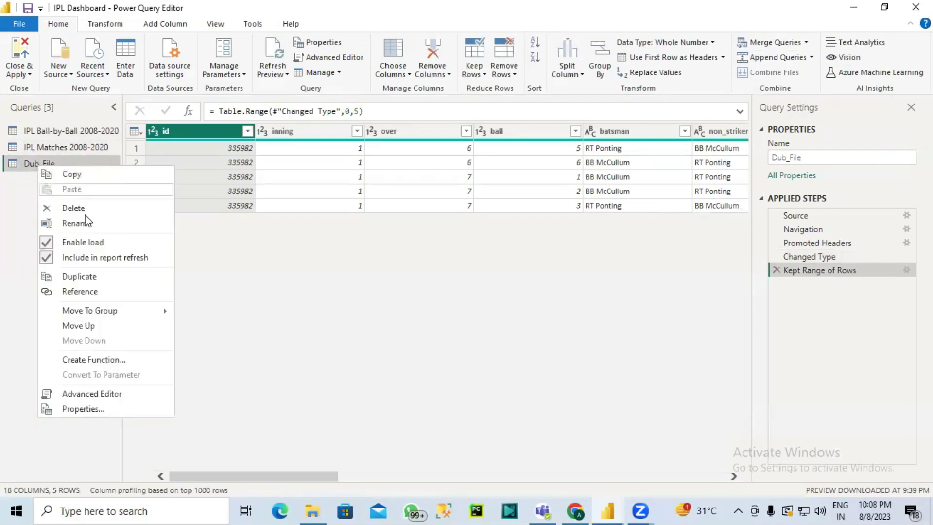
pyautogui.click(94, 278)
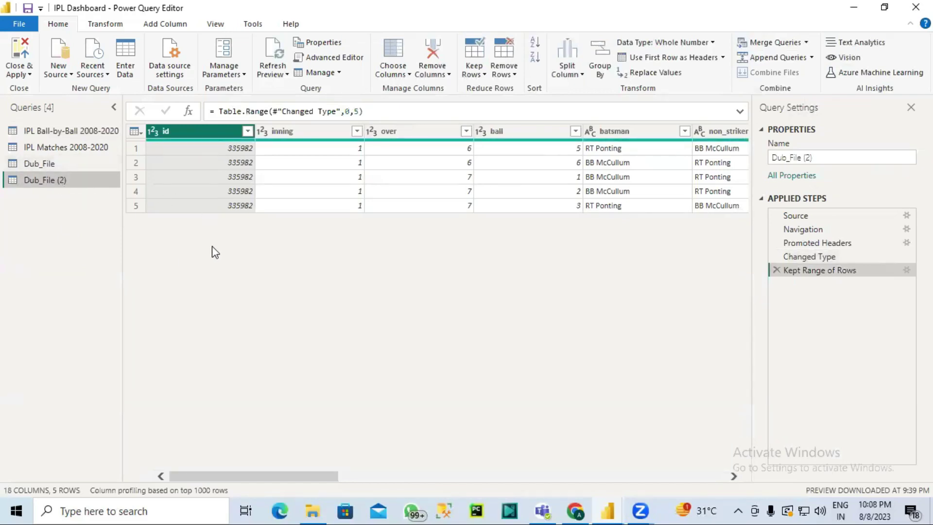
pyautogui.doubleClick(65, 164)
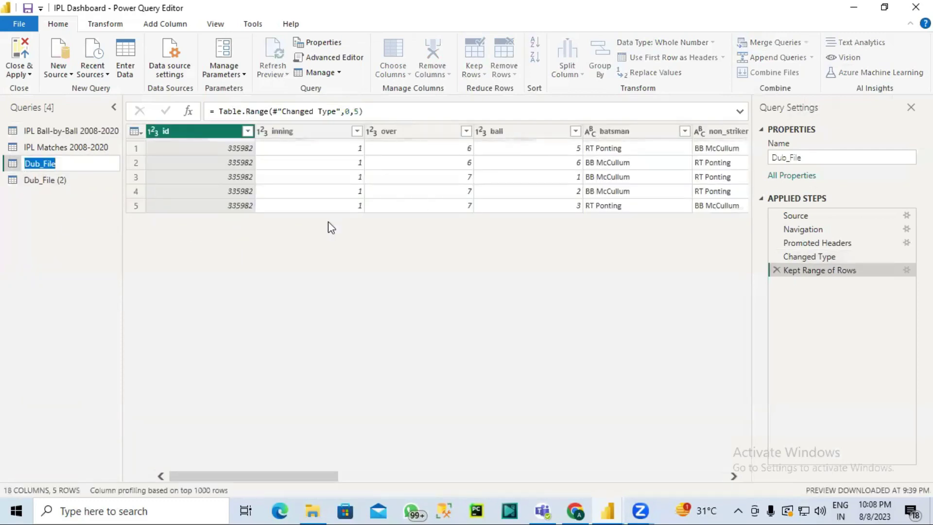
pyautogui.press('Return')
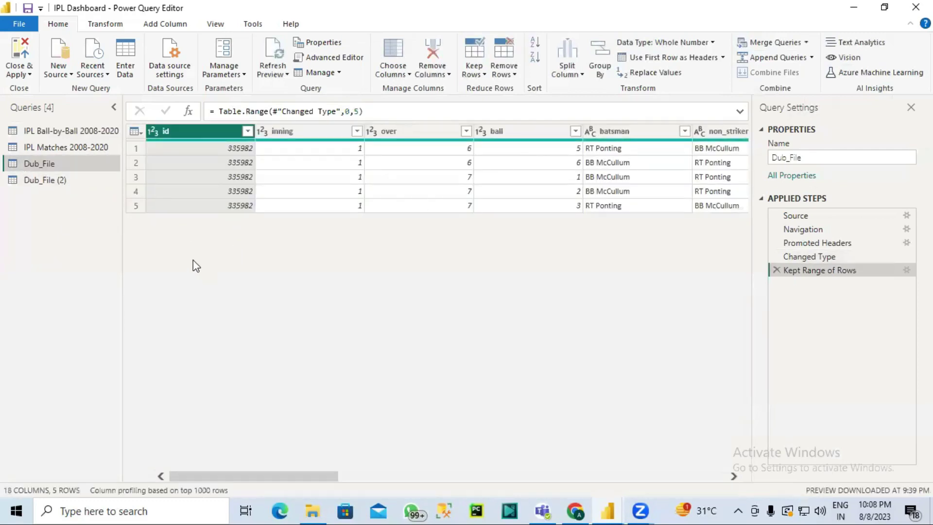
# Set up an append on Dub_File for three or more tables, adding Dub_File (2) twice and IPL Matches 2008-2020 once
pyautogui.click(812, 59)
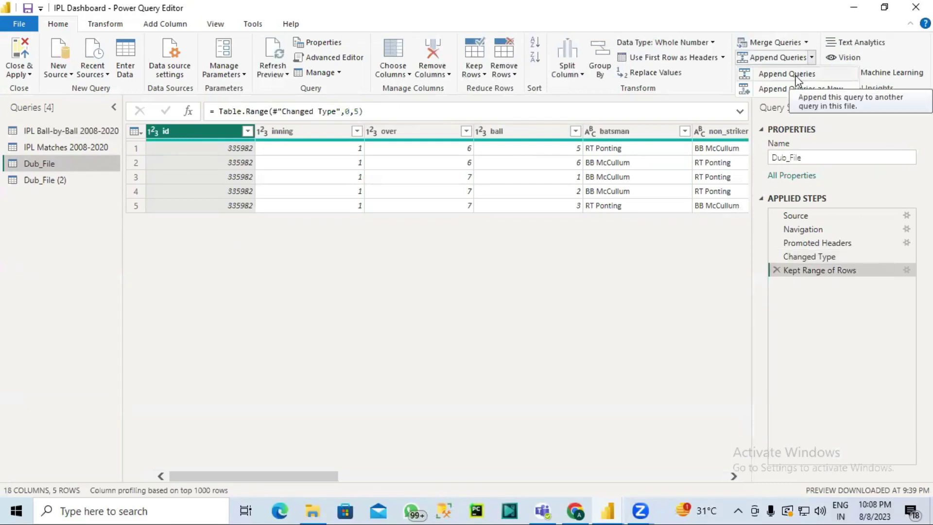
pyautogui.click(797, 75)
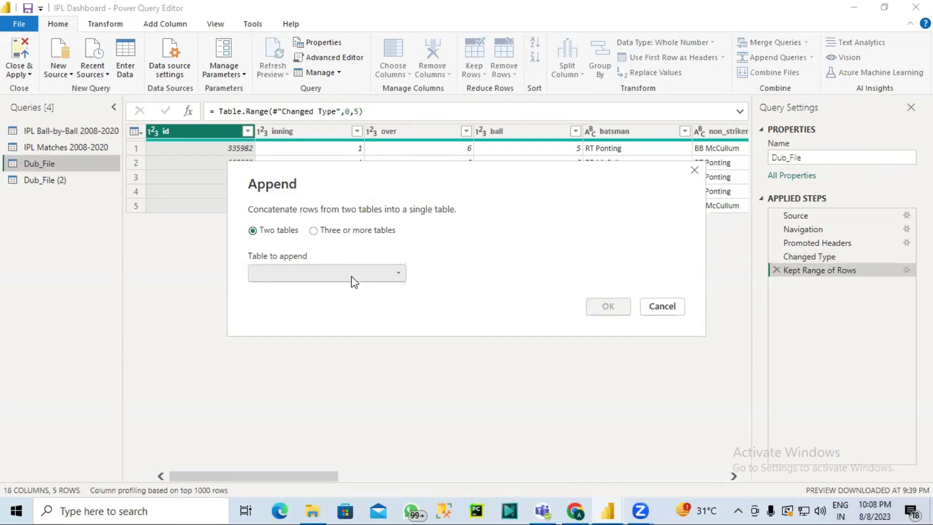
pyautogui.click(388, 280)
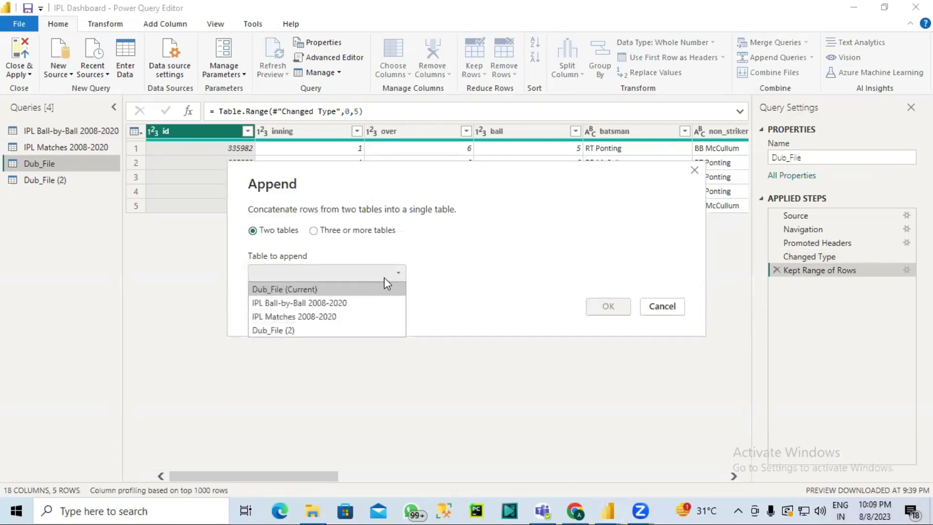
pyautogui.click(461, 267)
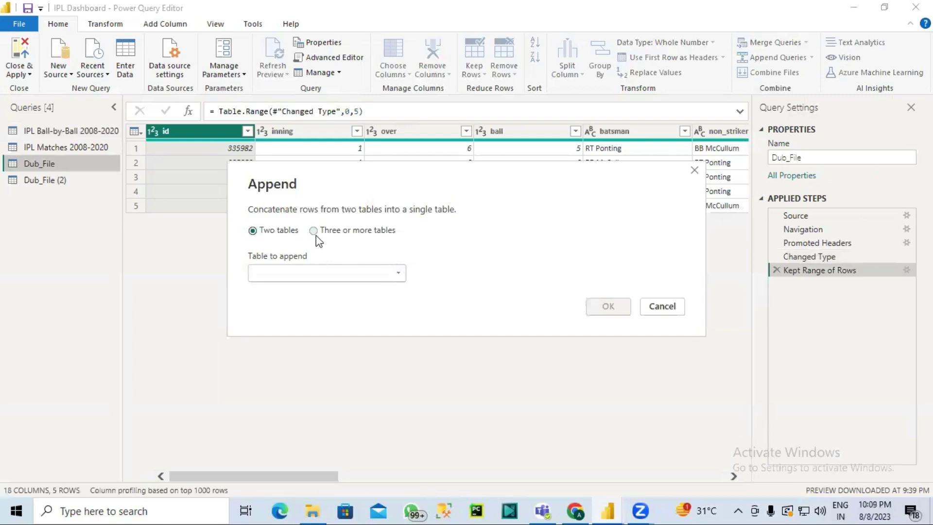
pyautogui.click(314, 231)
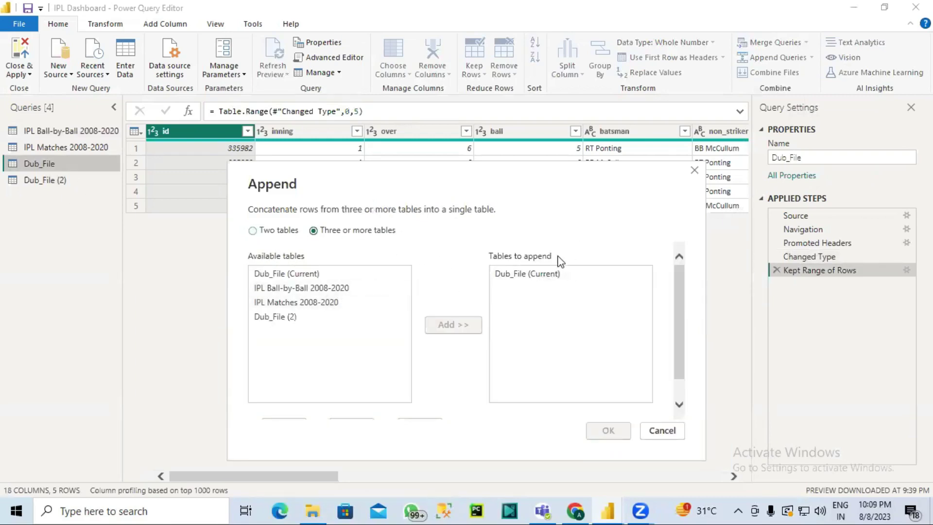
pyautogui.click(285, 318)
pyautogui.click(467, 328)
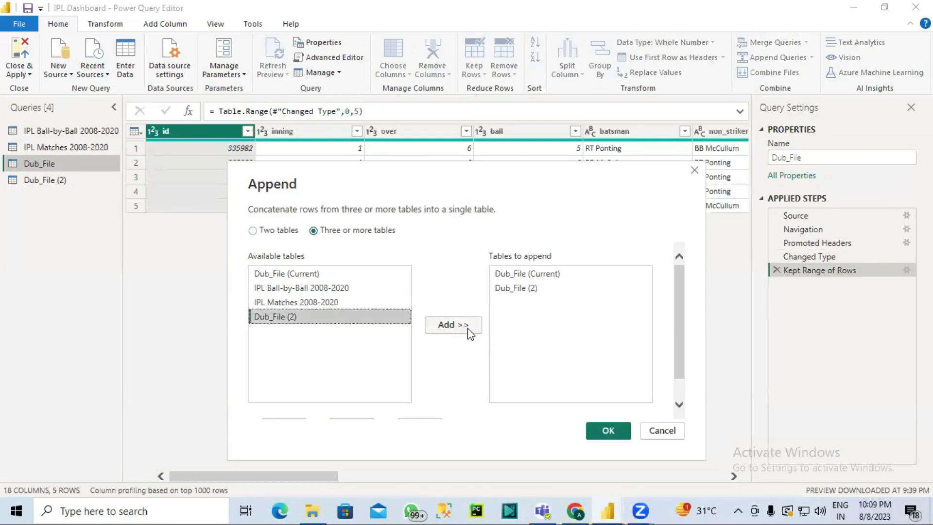
pyautogui.click(468, 328)
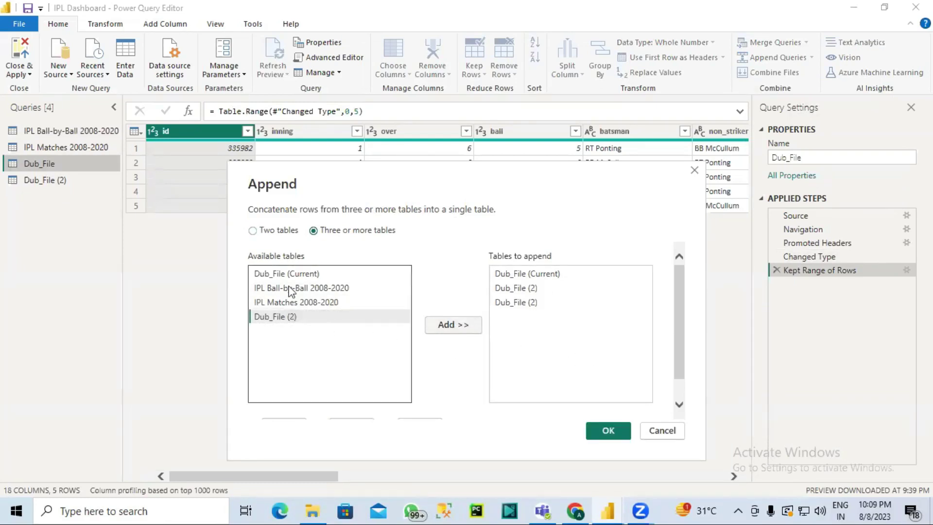
pyautogui.click(306, 303)
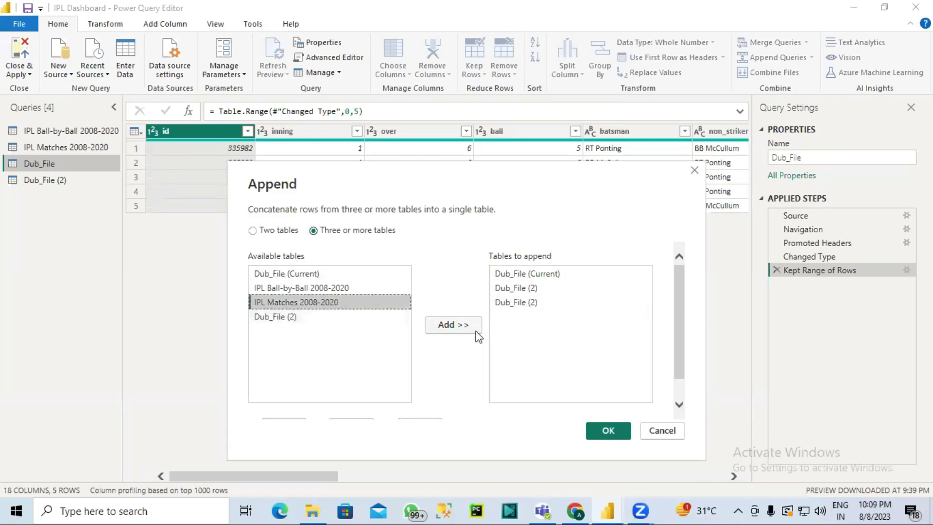
pyautogui.click(445, 324)
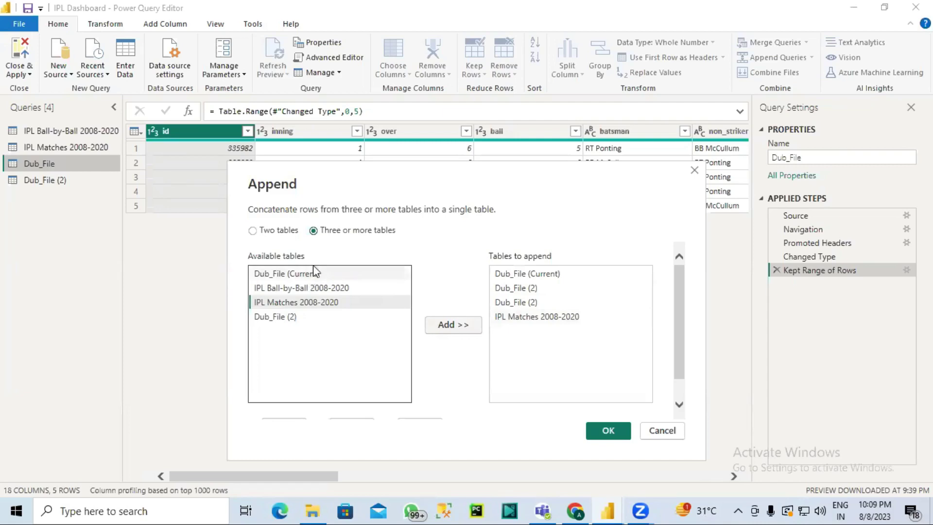
# Switch the append to two tables and append Dub_File (2) to Dub_File
pyautogui.click(262, 232)
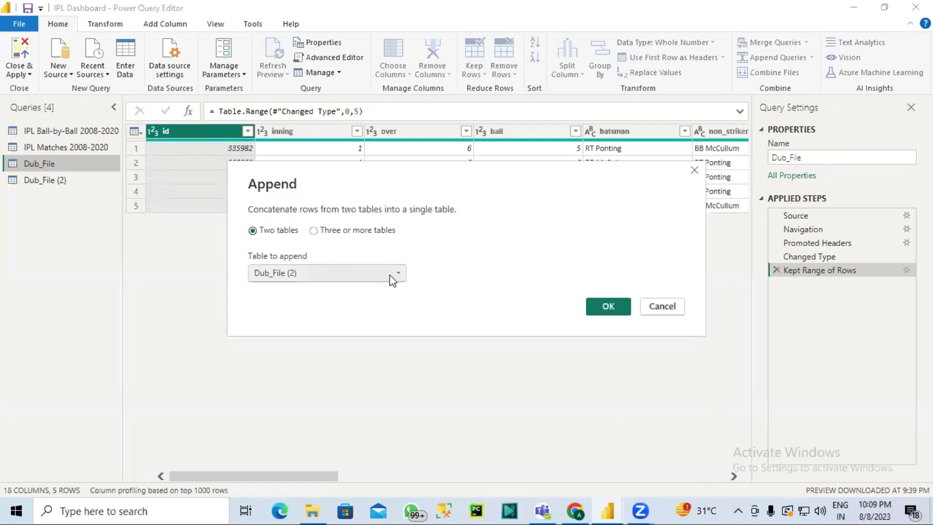
pyautogui.click(404, 275)
pyautogui.click(530, 267)
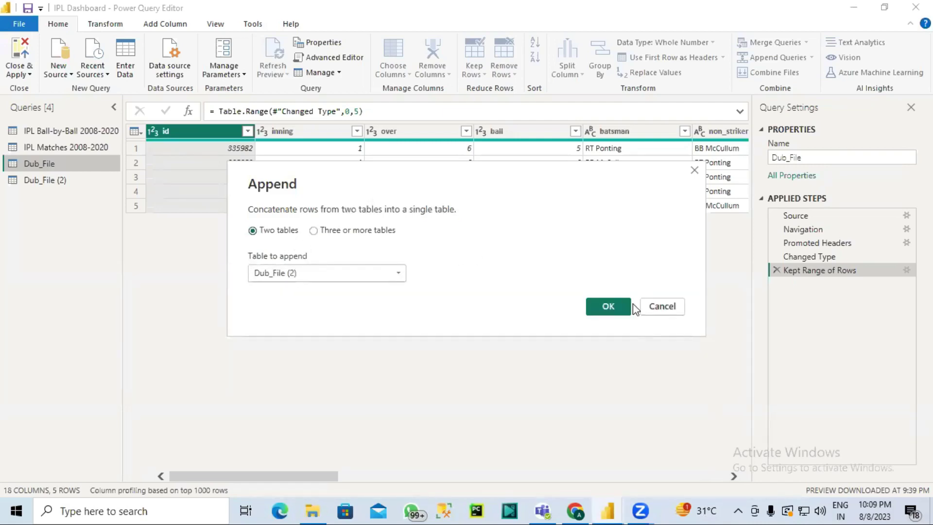
pyautogui.click(607, 311)
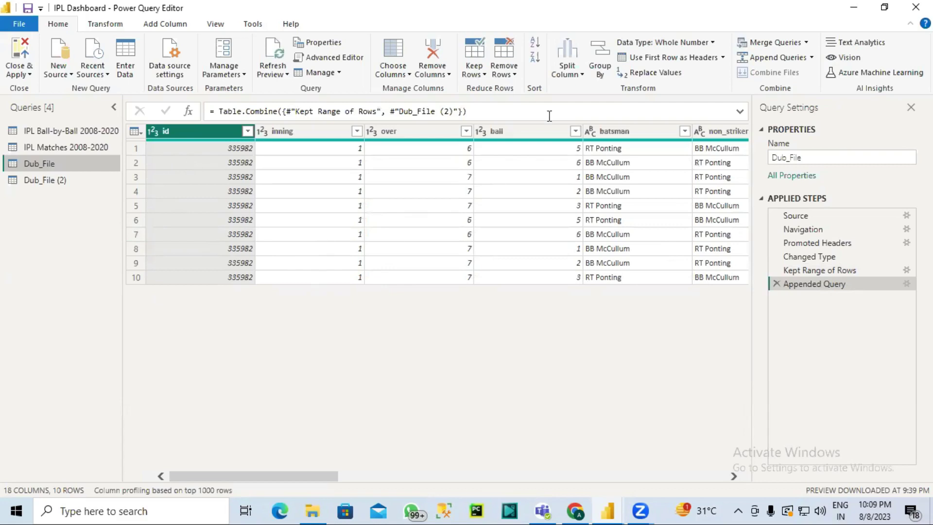
# Append Dub_File and Dub_File (2) as a new query, and compare the new query's rows with Dub_File
pyautogui.click(813, 57)
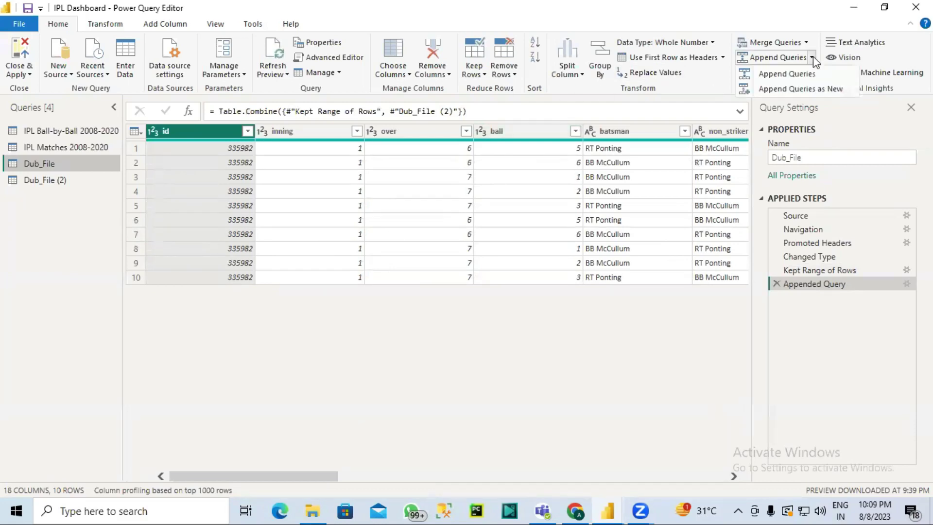
pyautogui.click(813, 89)
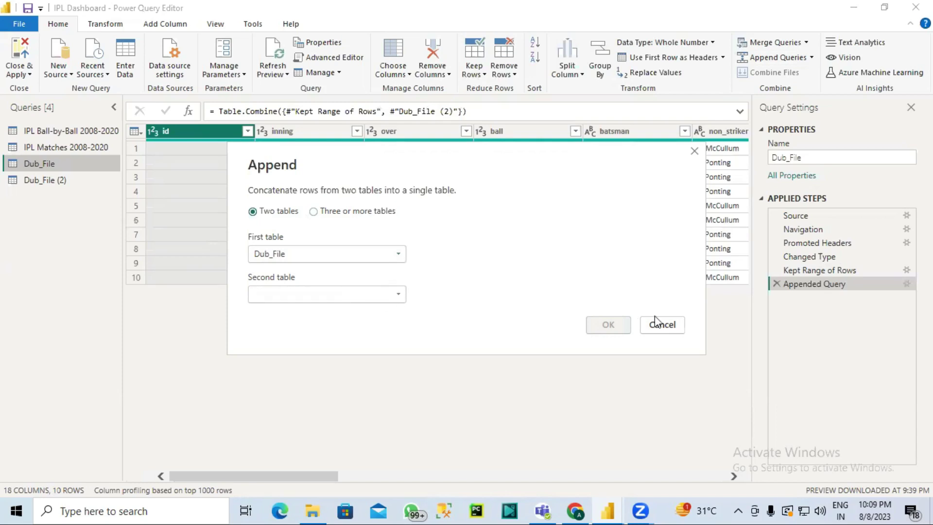
pyautogui.click(340, 297)
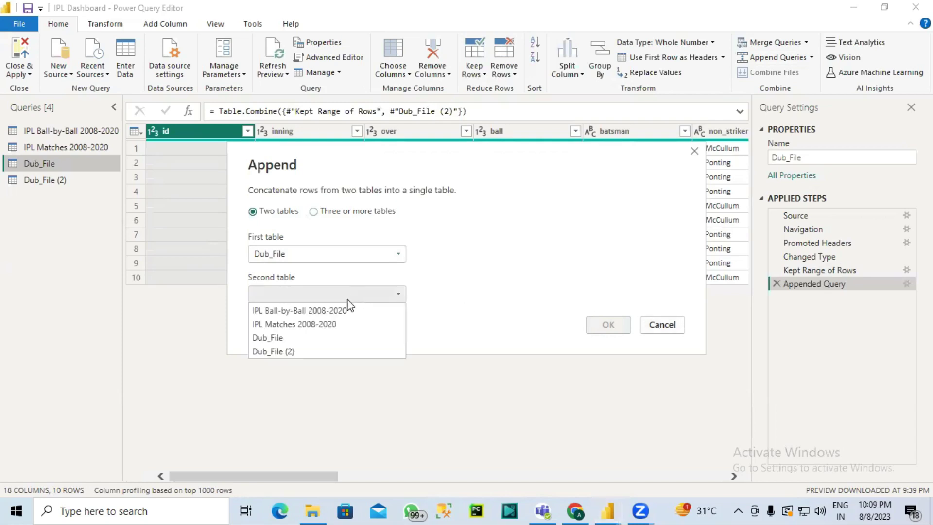
pyautogui.click(310, 352)
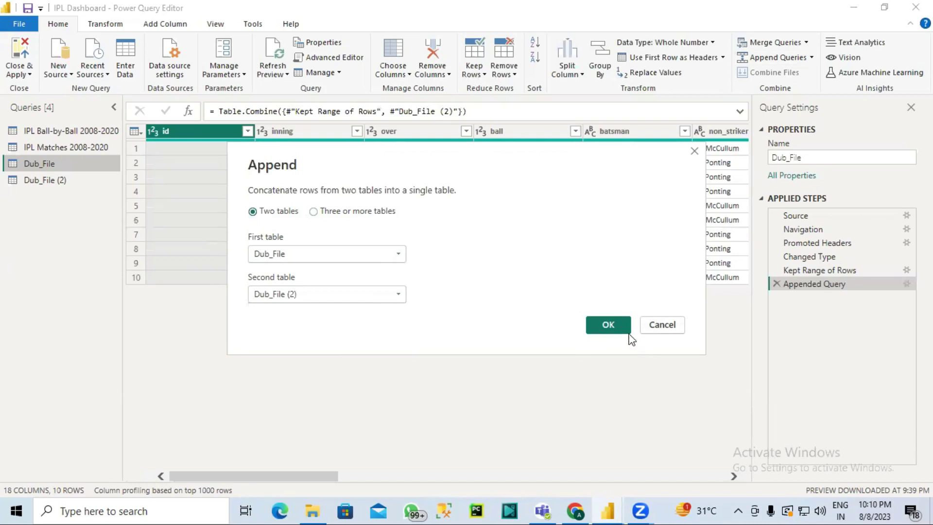
pyautogui.click(622, 330)
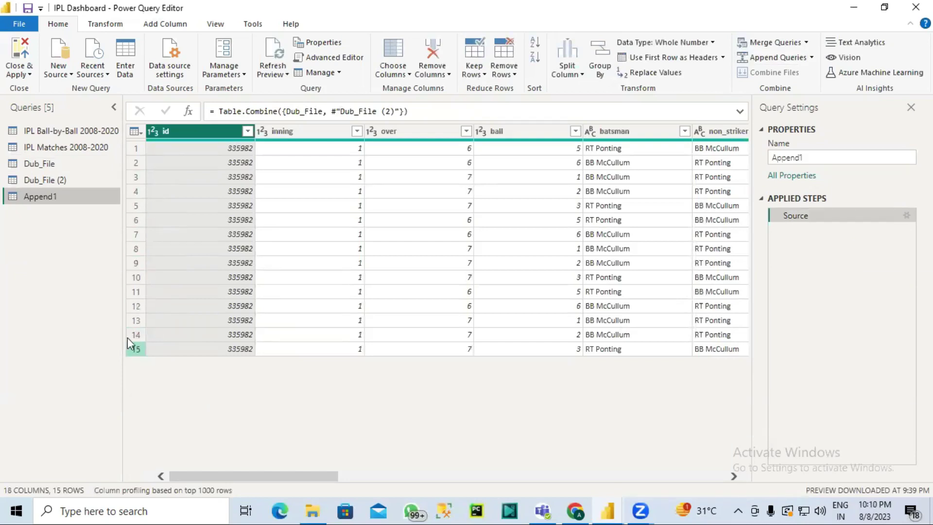
pyautogui.click(51, 167)
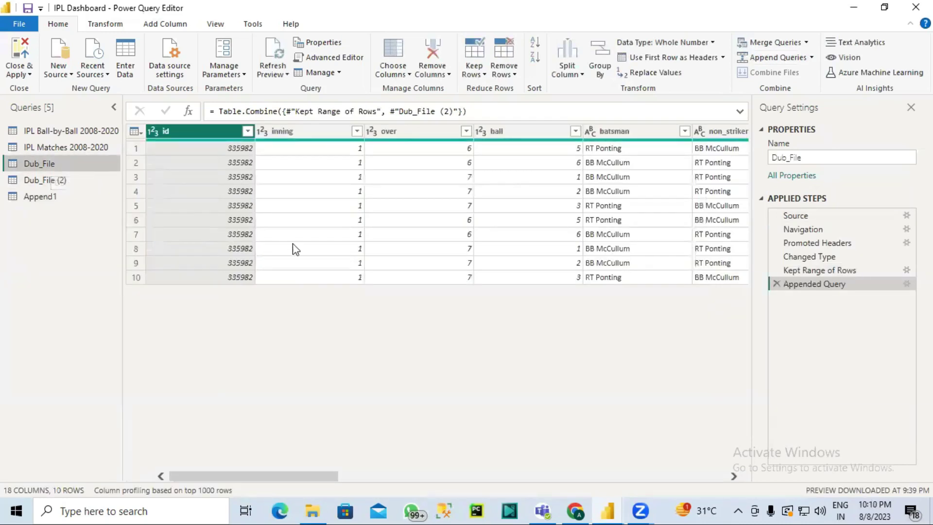
pyautogui.click(71, 196)
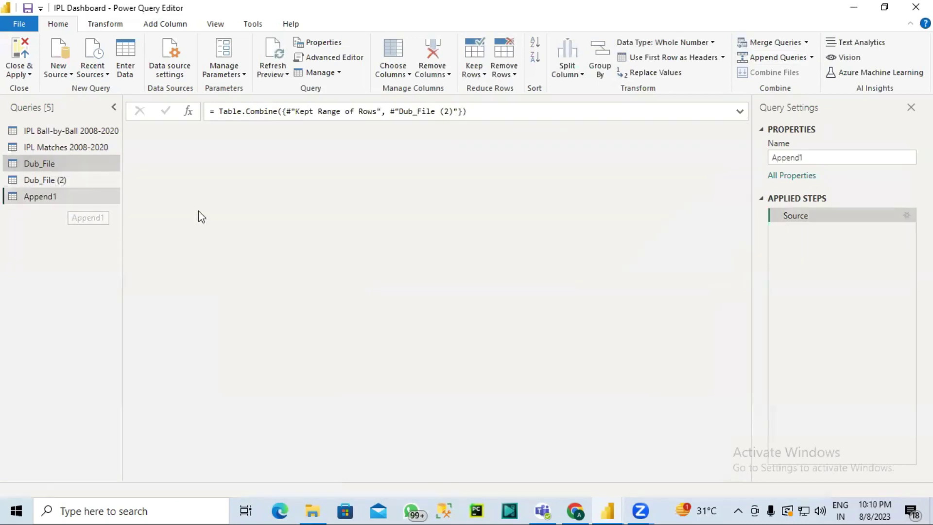